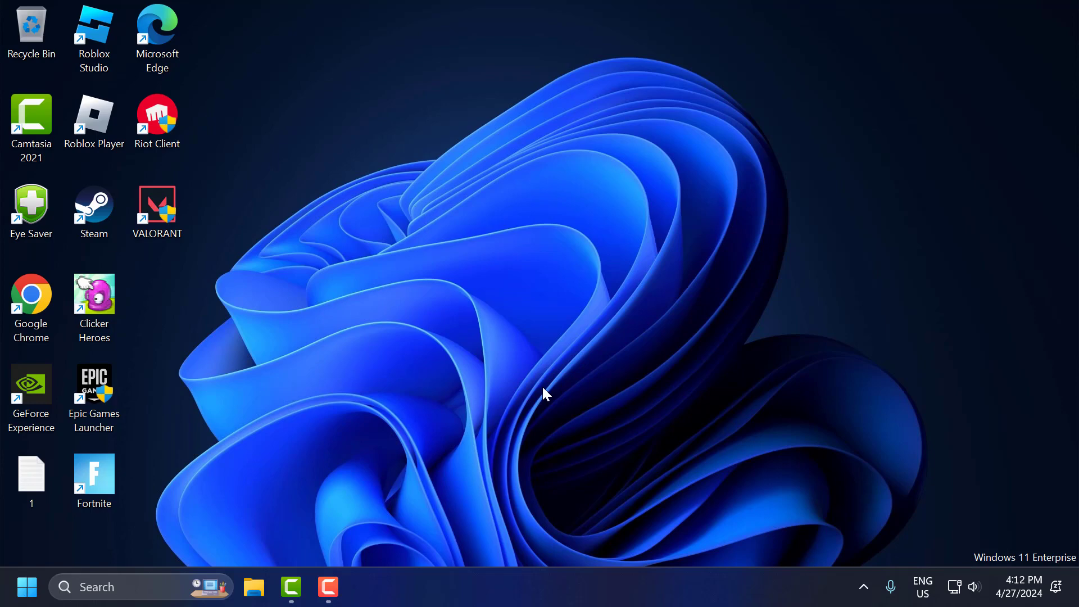
# Step: Launch Task Manager from Windows Search
pyautogui.click(135, 589)
pyautogui.write('t')
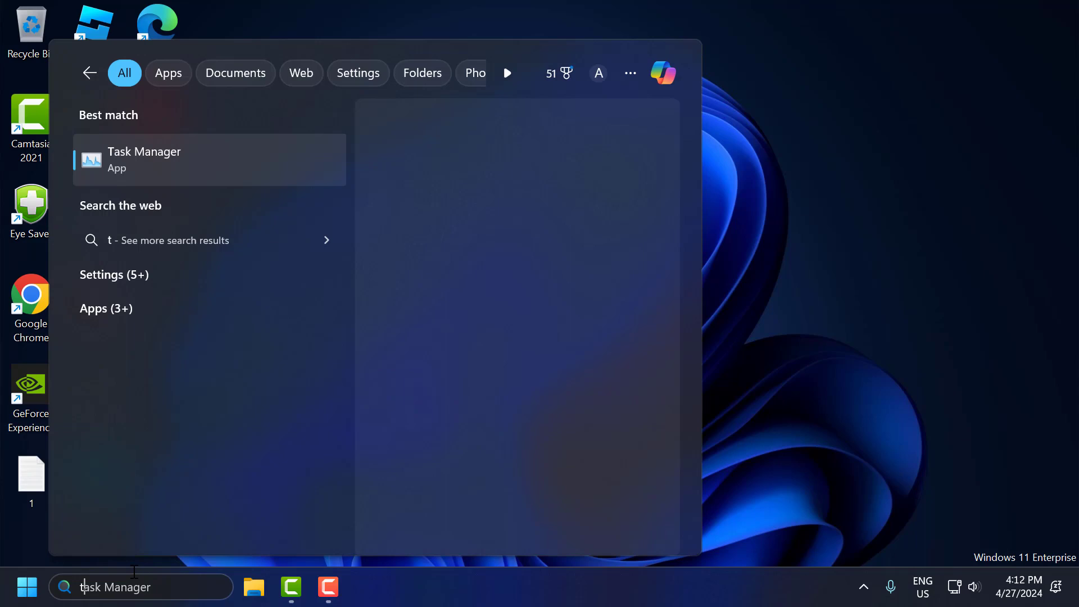
pyautogui.write('ask')
pyautogui.click(163, 154)
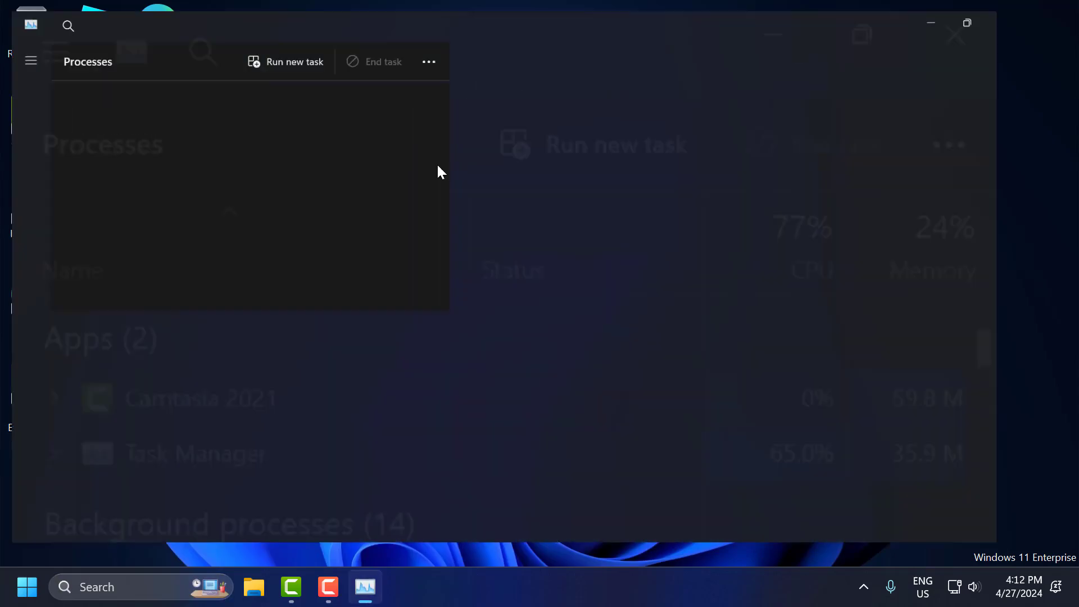
pyautogui.click(163, 274)
pyautogui.scroll(-5, 169, 295)
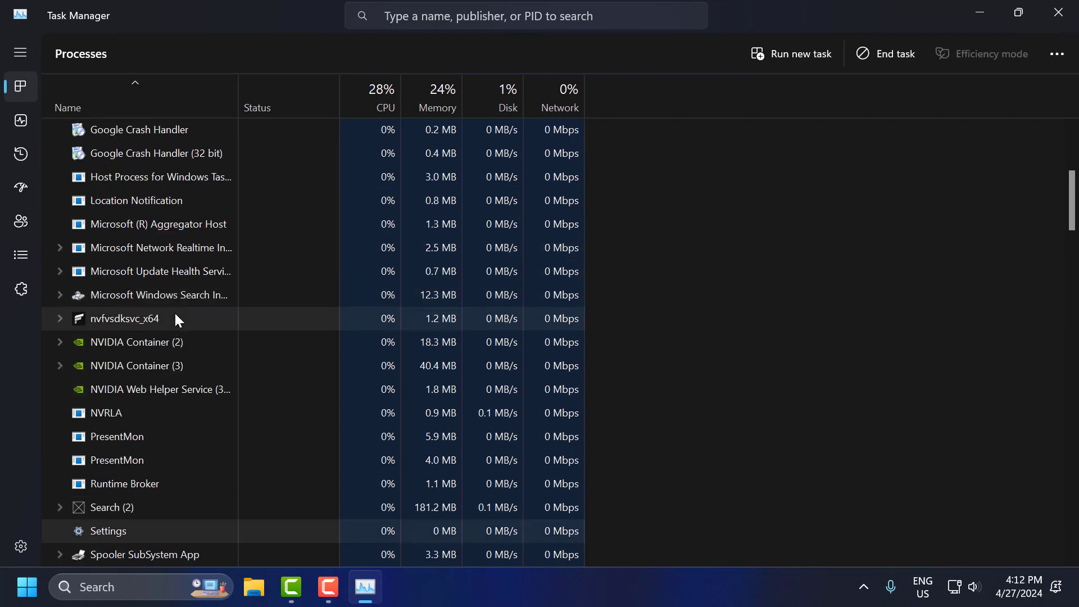
pyautogui.scroll(-2, 187, 459)
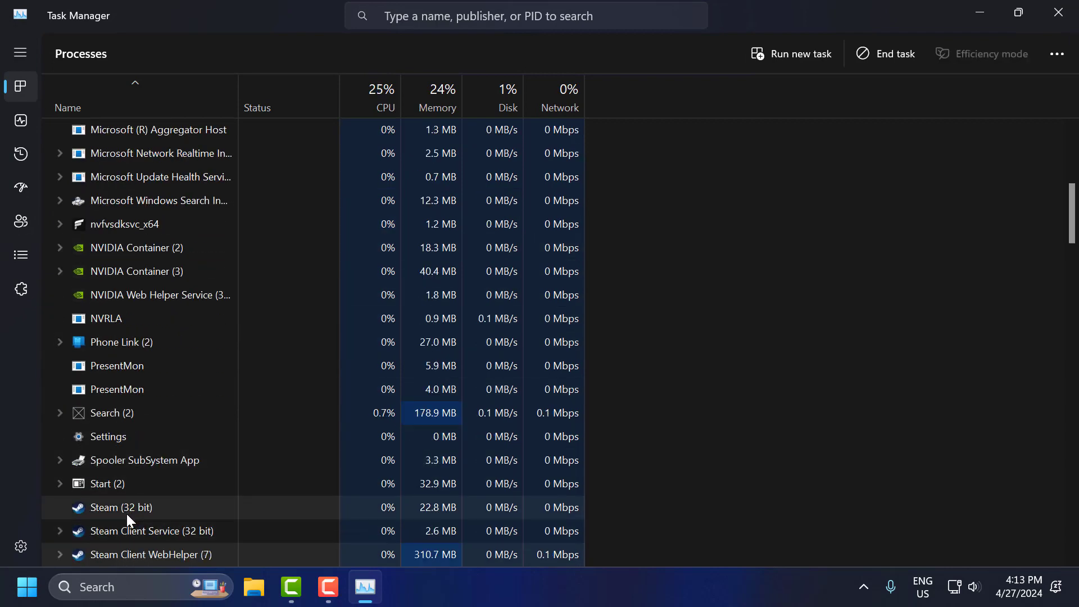
# Step: End the steam.exe process tree from the Details list and close Task Manager
pyautogui.rightClick(122, 514)
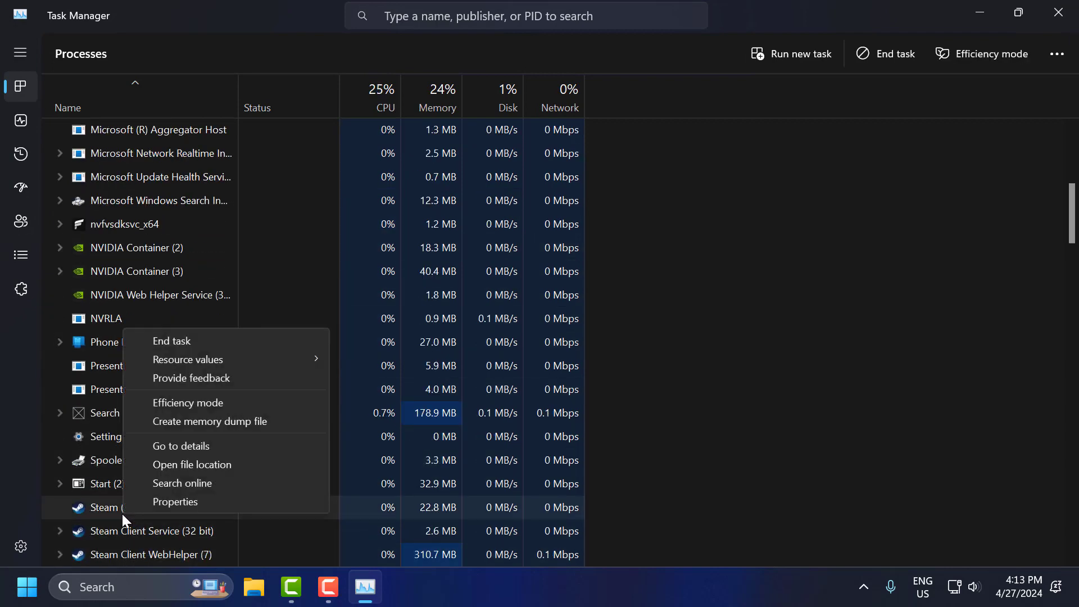
pyautogui.click(203, 446)
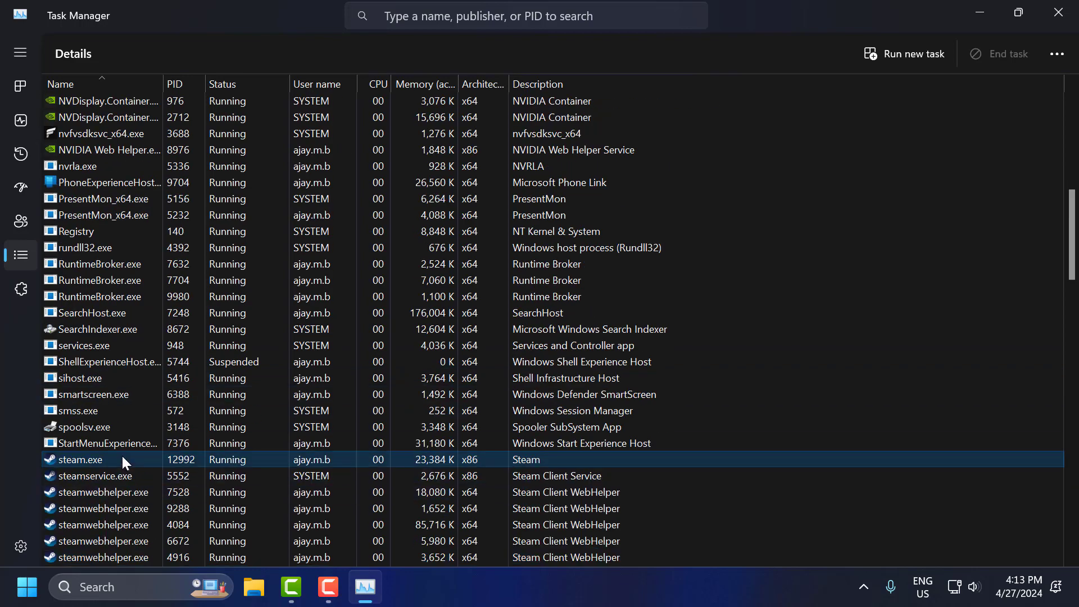
pyautogui.rightClick(123, 456)
pyautogui.click(228, 220)
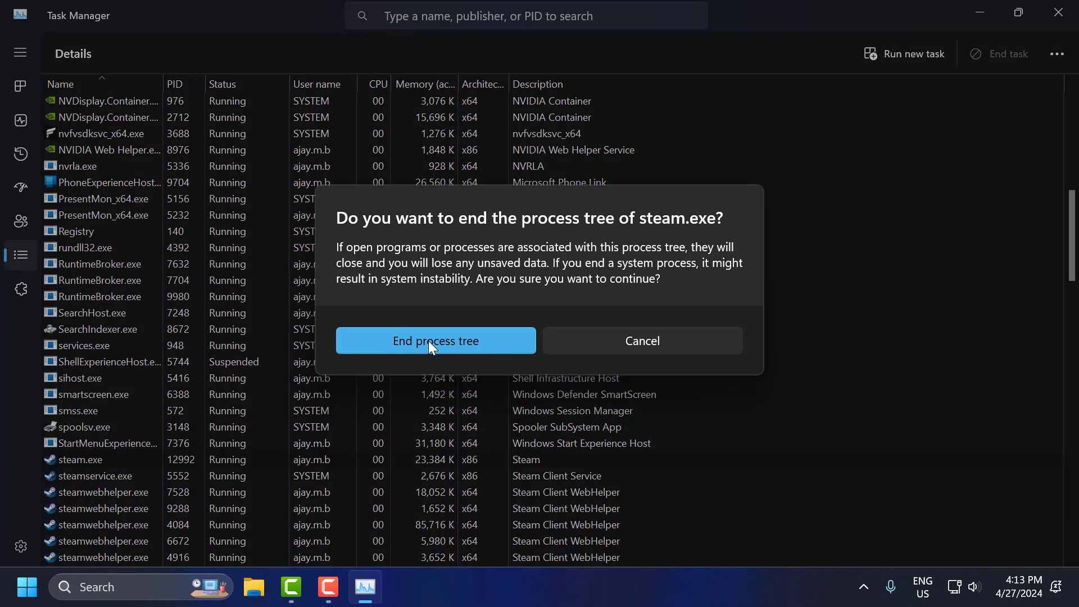
pyautogui.click(429, 341)
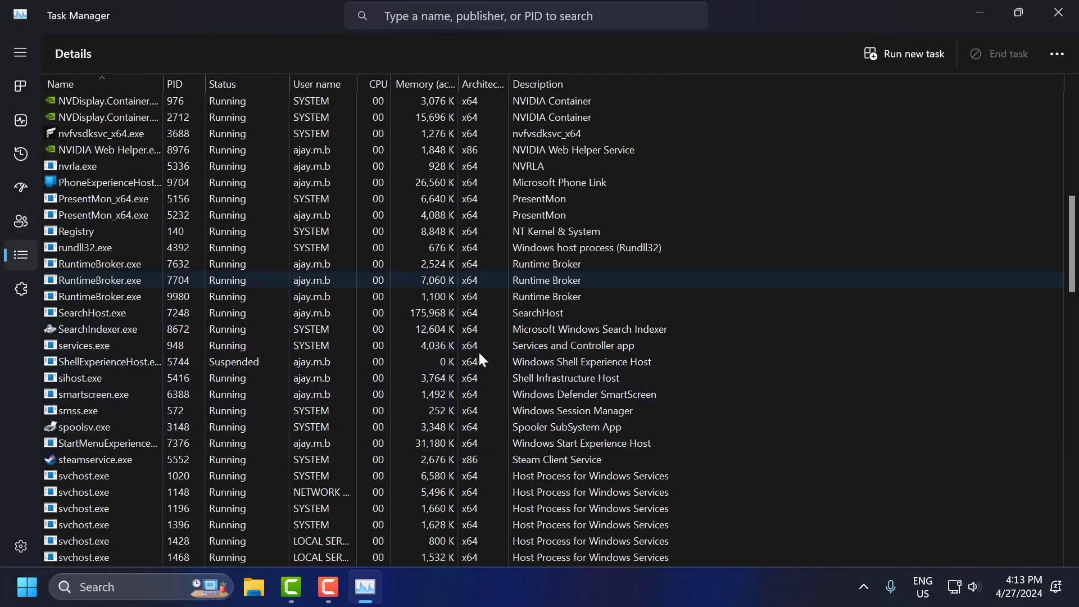
pyautogui.click(1058, 13)
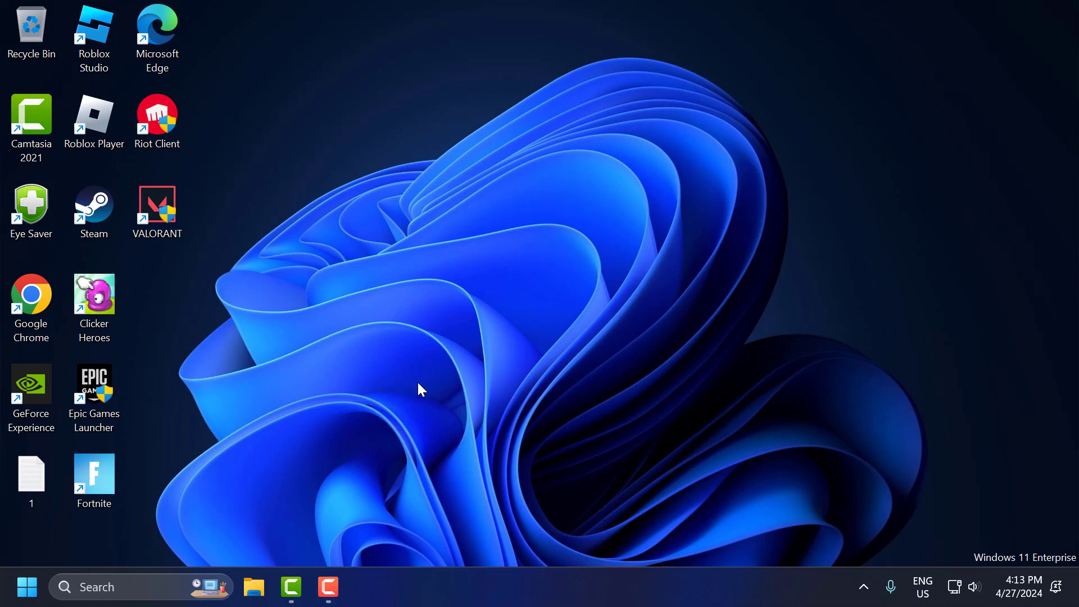
# Step: Search for Steam, open its Start Menu shortcut's file location, and show the shortcut's context menu
pyautogui.click(134, 587)
pyautogui.write('s')
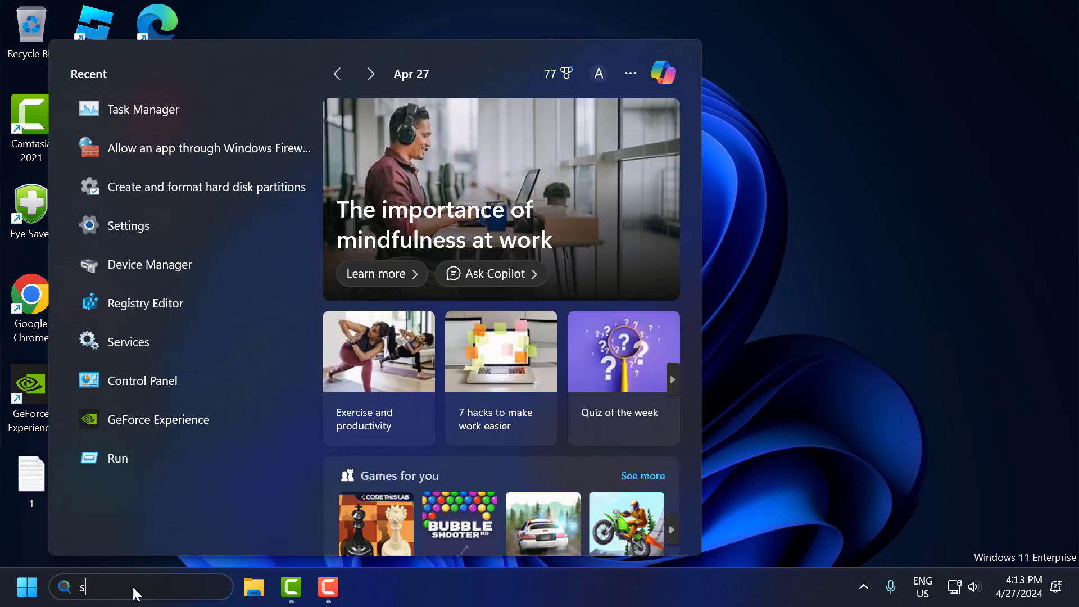
pyautogui.write('team')
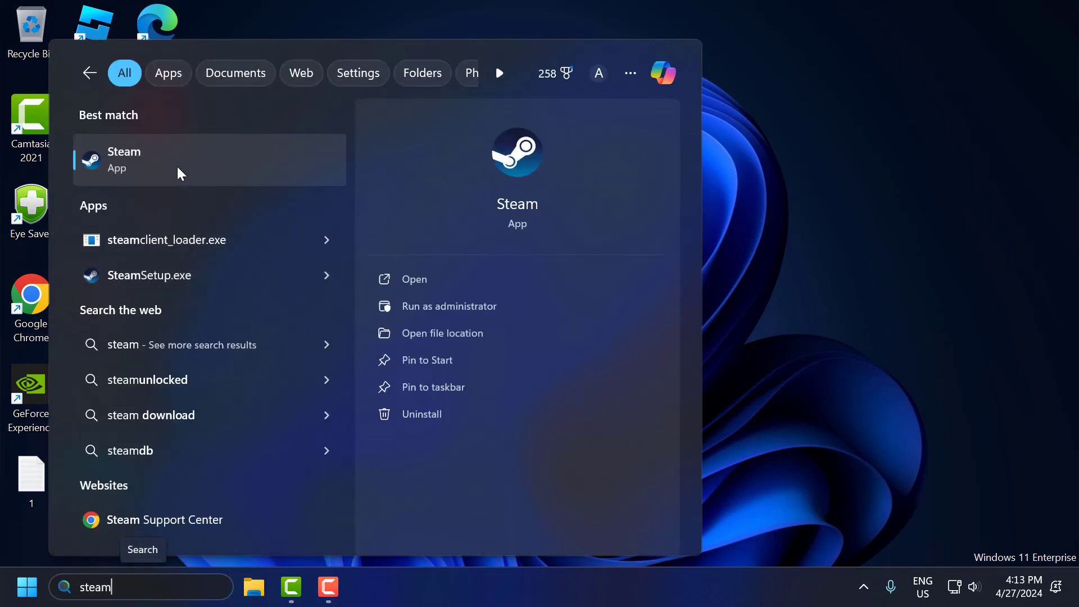
pyautogui.rightClick(181, 173)
pyautogui.click(233, 221)
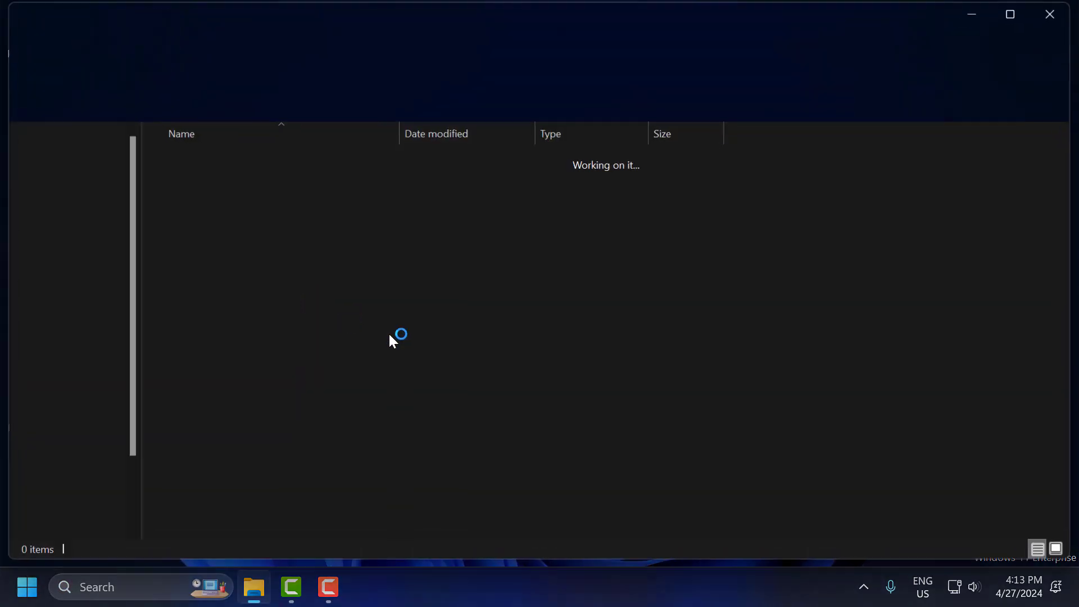
pyautogui.rightClick(186, 185)
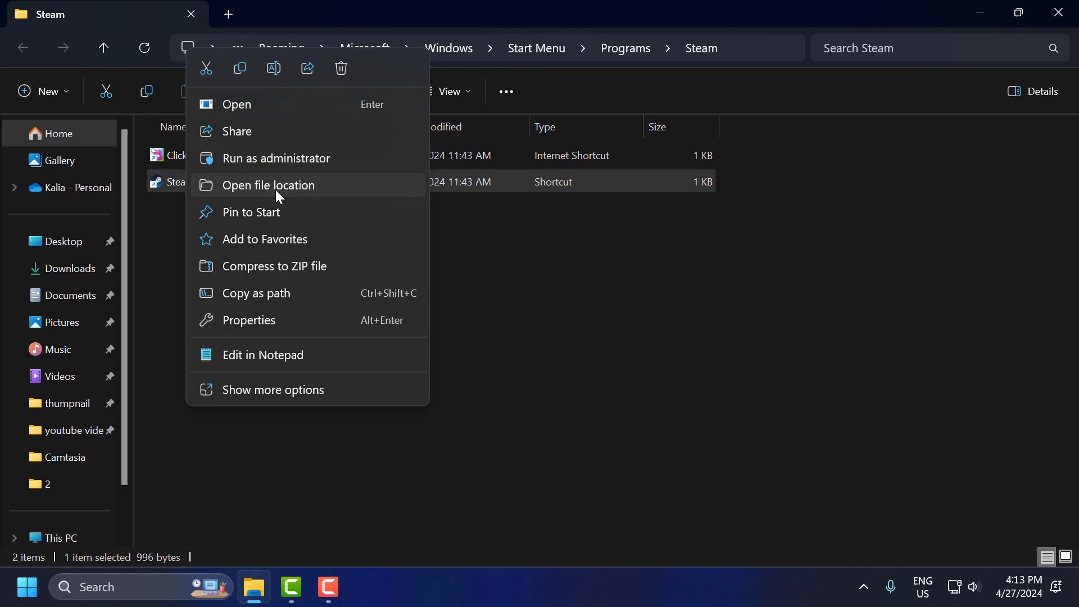
# Step: Set steam.exe in Program Files (x86)\Steam to always run as administrator
pyautogui.click(277, 190)
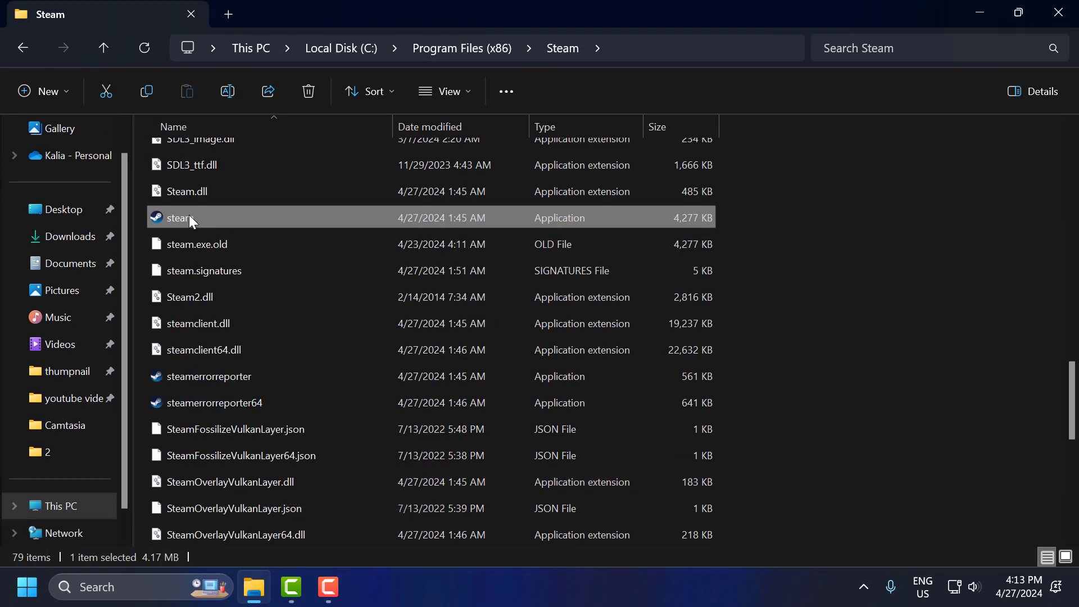
pyautogui.rightClick(182, 216)
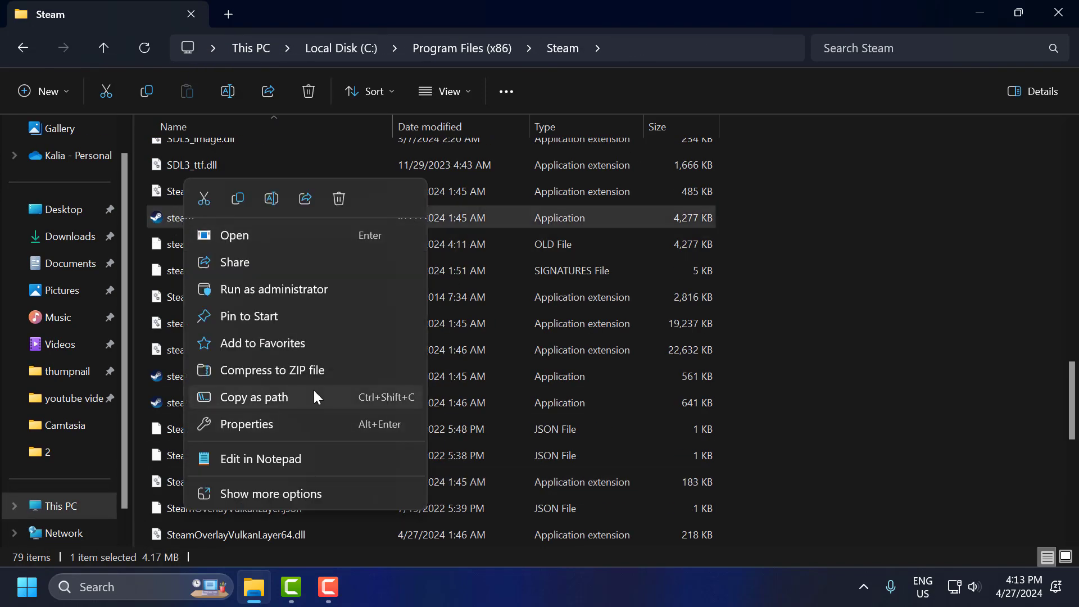
pyautogui.click(303, 419)
pyautogui.click(345, 133)
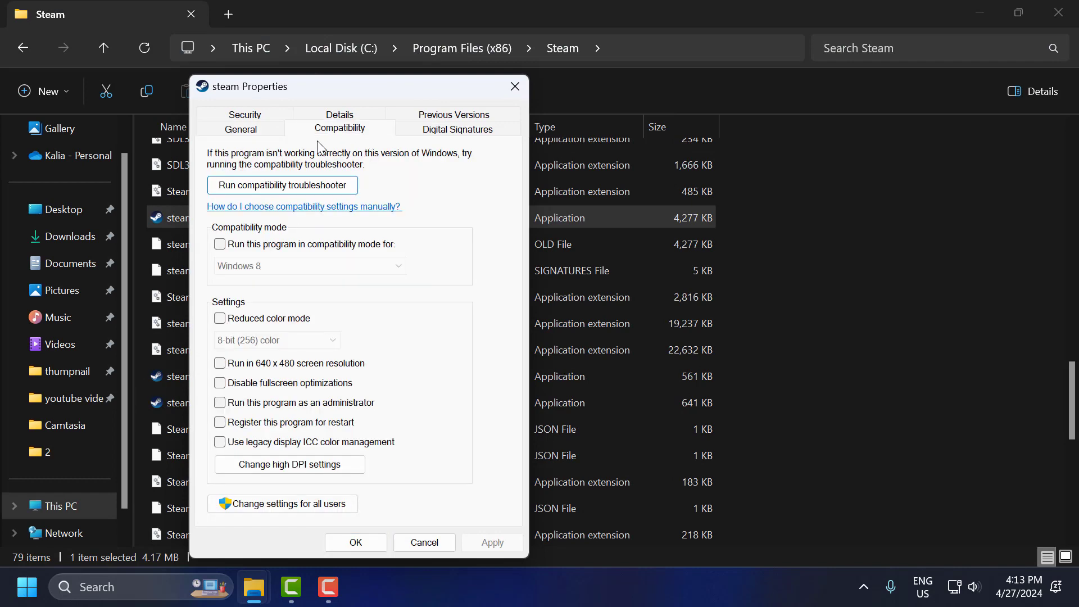
pyautogui.click(222, 403)
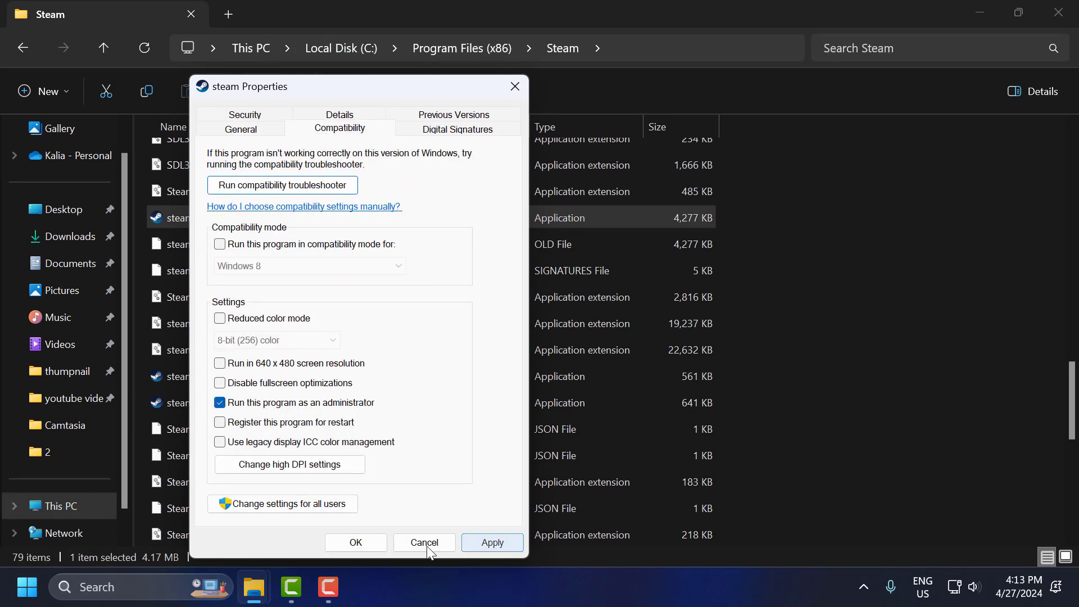
pyautogui.click(493, 542)
pyautogui.click(357, 543)
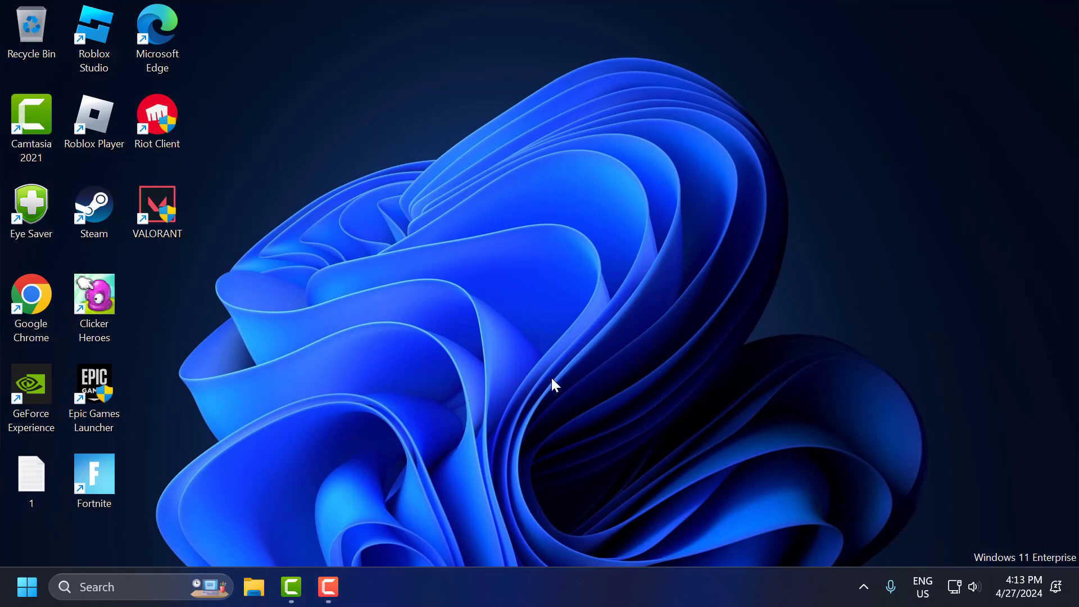
# Step: Dismiss the Steam error and weekend deal popup, then go to the Library
pyautogui.click(566, 360)
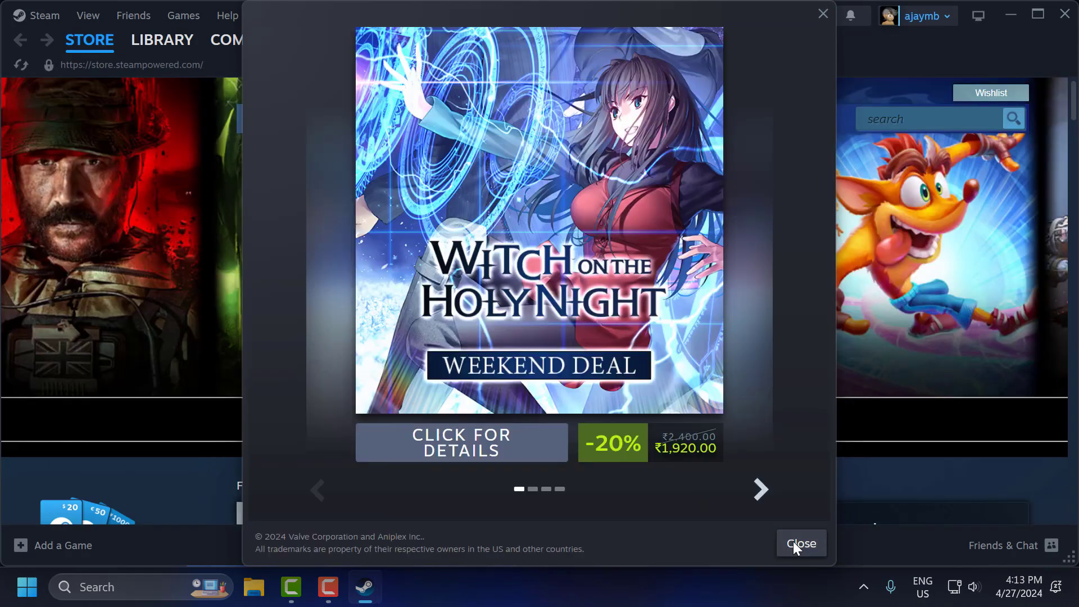
pyautogui.click(798, 543)
pyautogui.click(161, 41)
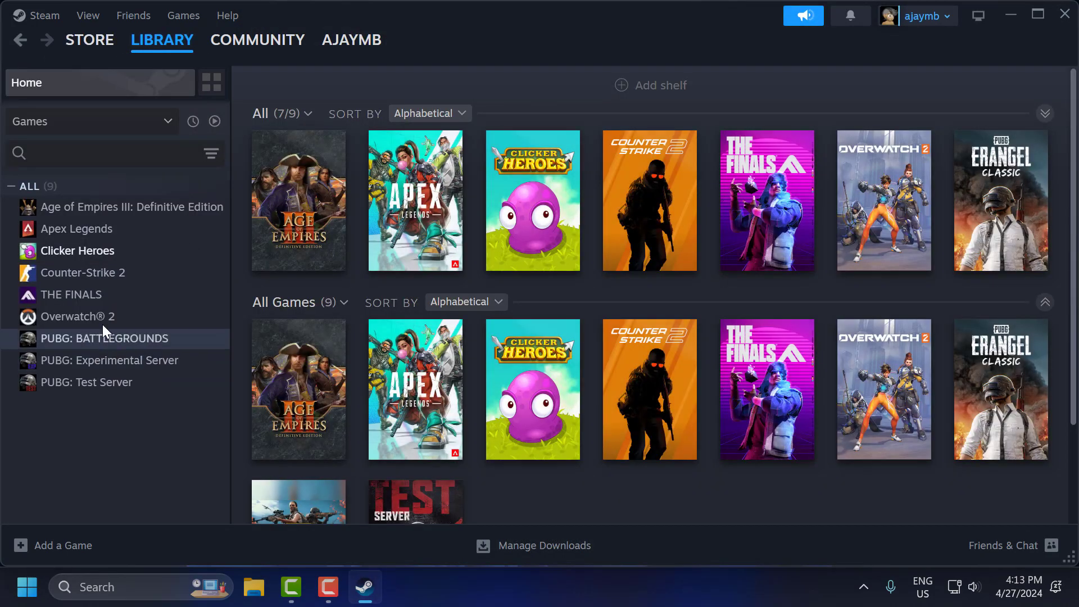
# Step: Verify Clicker Heroes' game files integrity and close its Properties window
pyautogui.rightClick(74, 258)
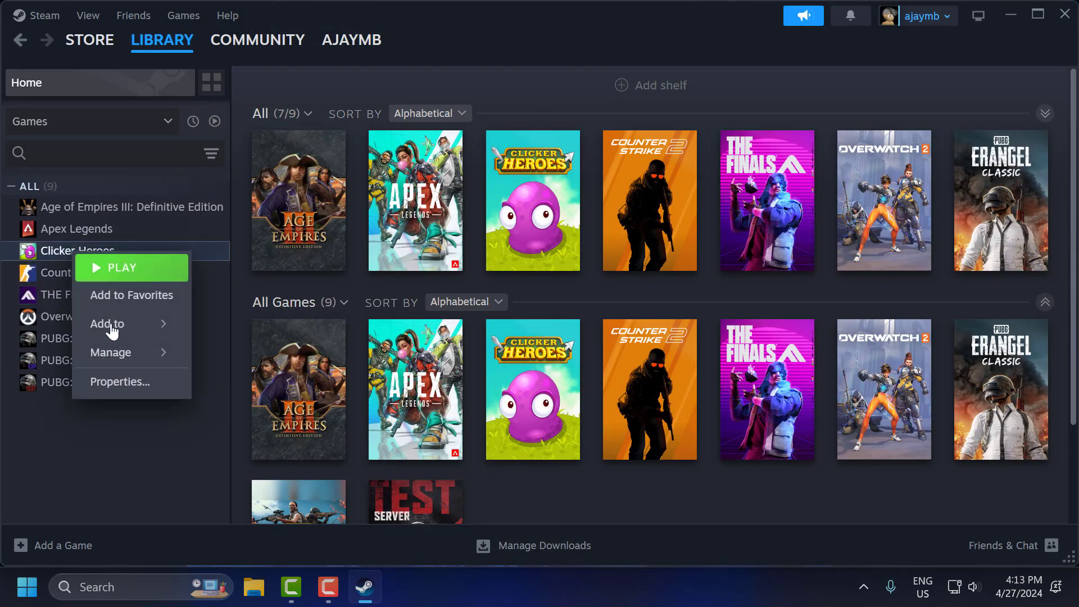
pyautogui.click(118, 381)
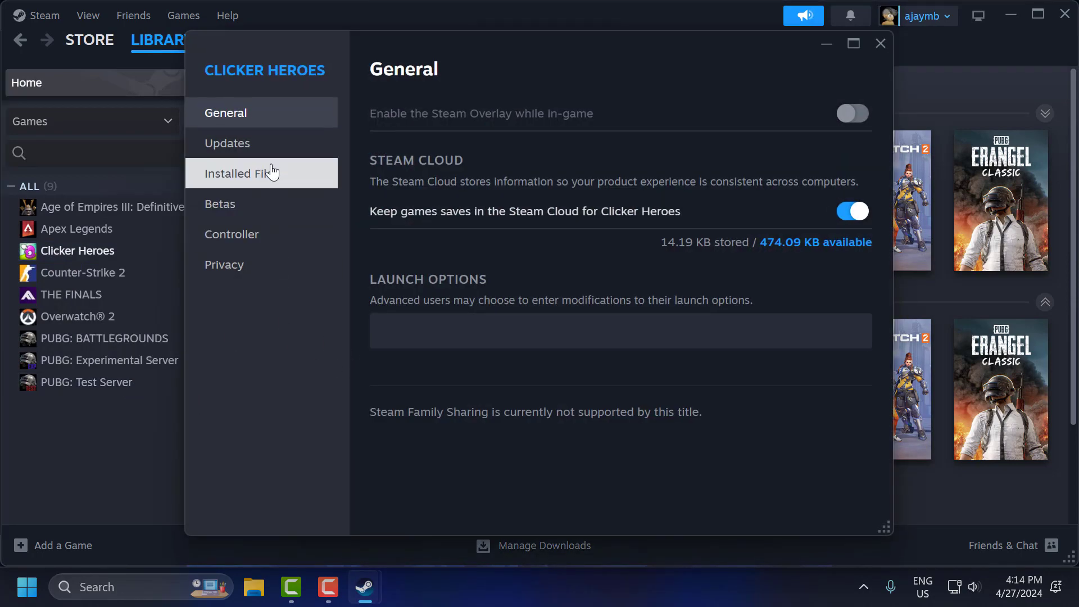
pyautogui.click(260, 176)
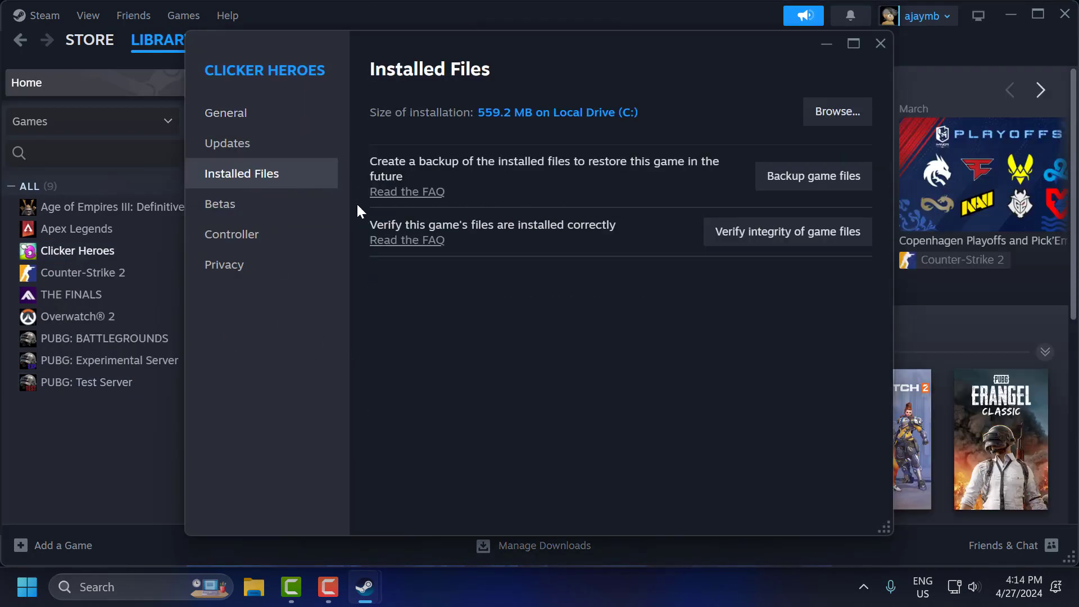
pyautogui.click(759, 241)
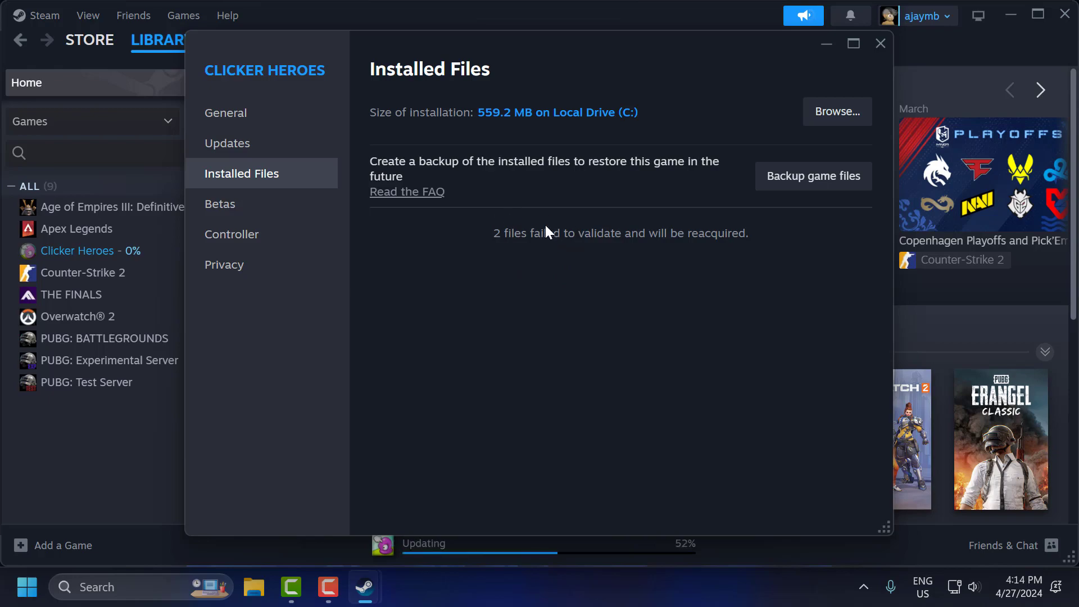
pyautogui.click(880, 49)
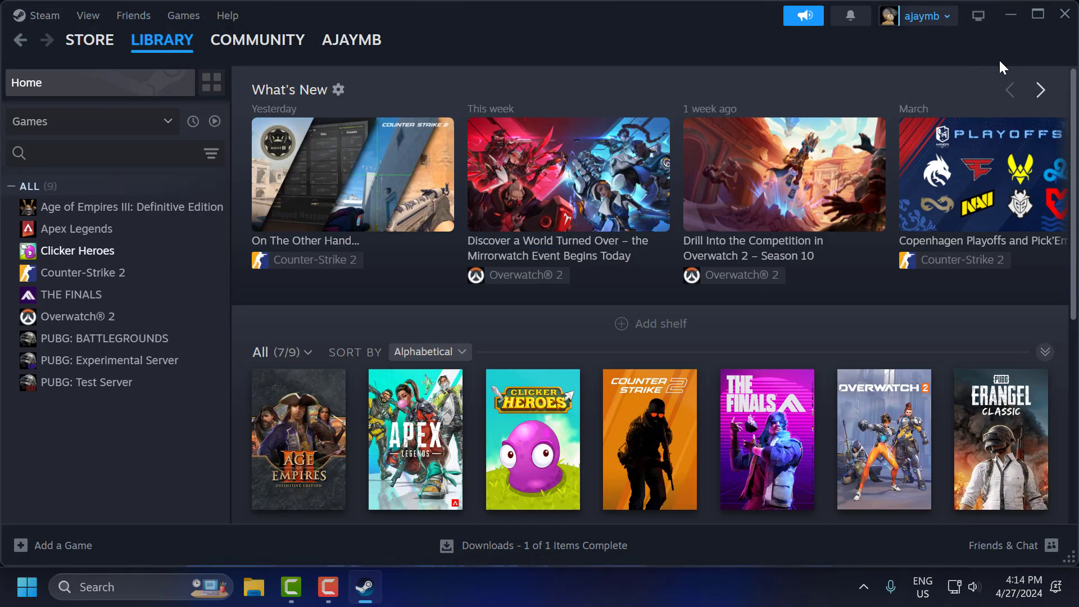
# Step: Search 'allow an app through Windows Firewall' and open the Control Panel match
pyautogui.click(1009, 19)
pyautogui.click(150, 585)
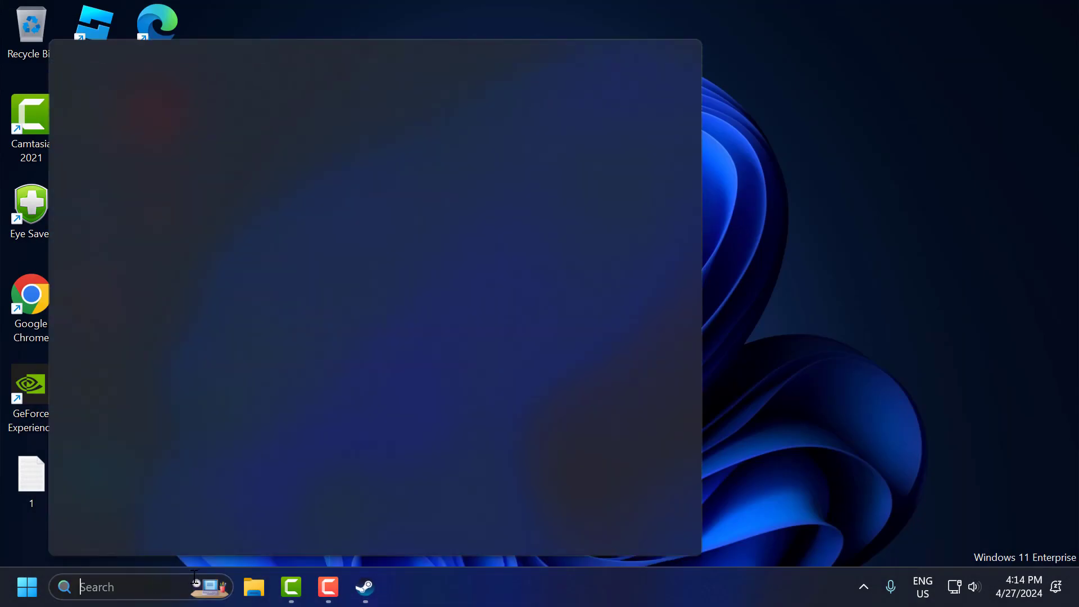
pyautogui.write('allow')
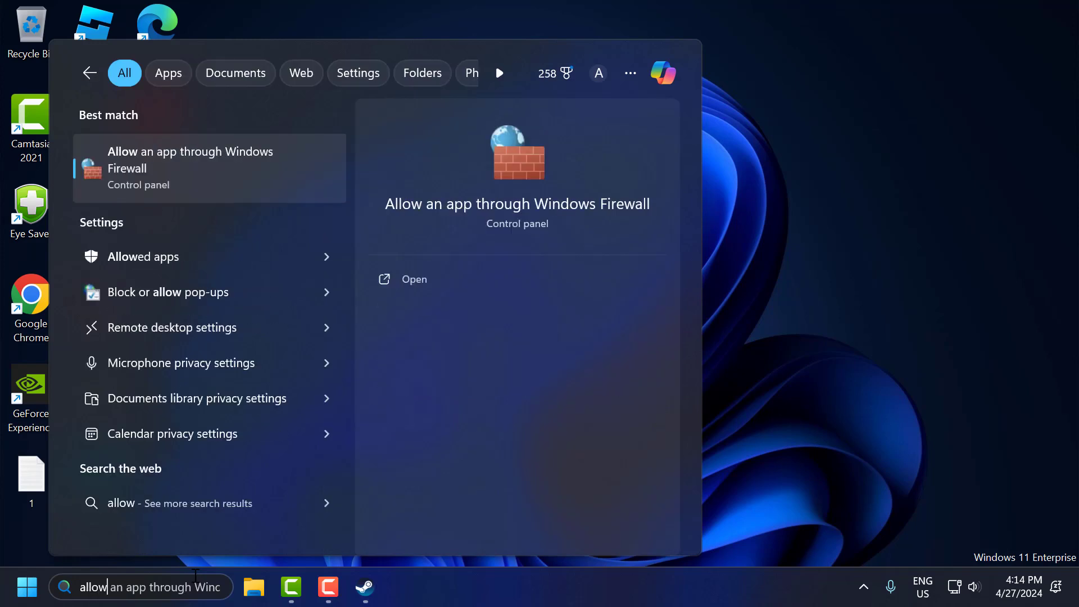
pyautogui.write(' an')
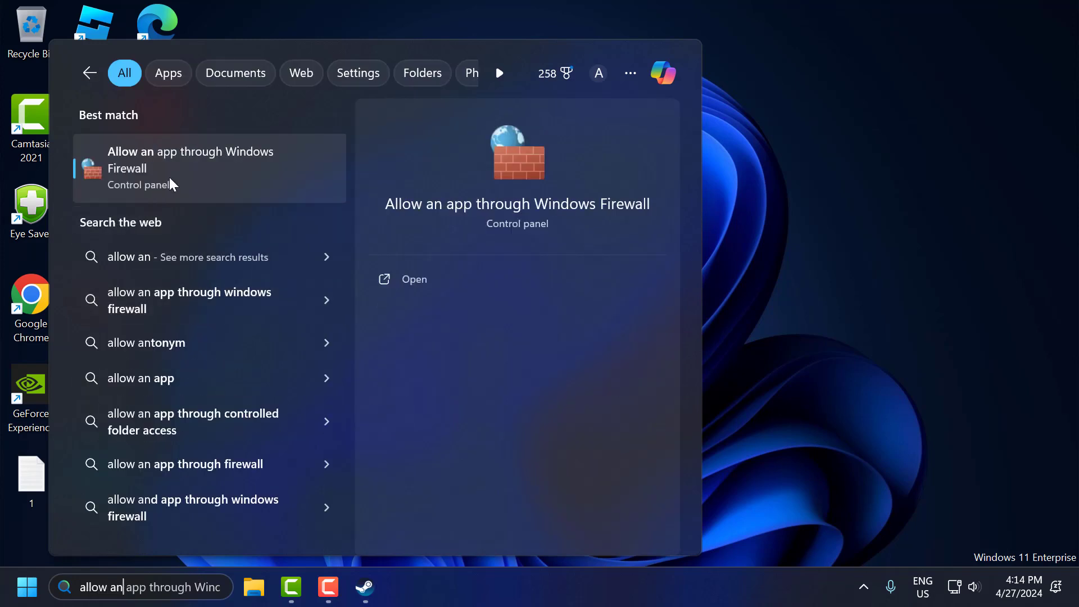
pyautogui.click(170, 177)
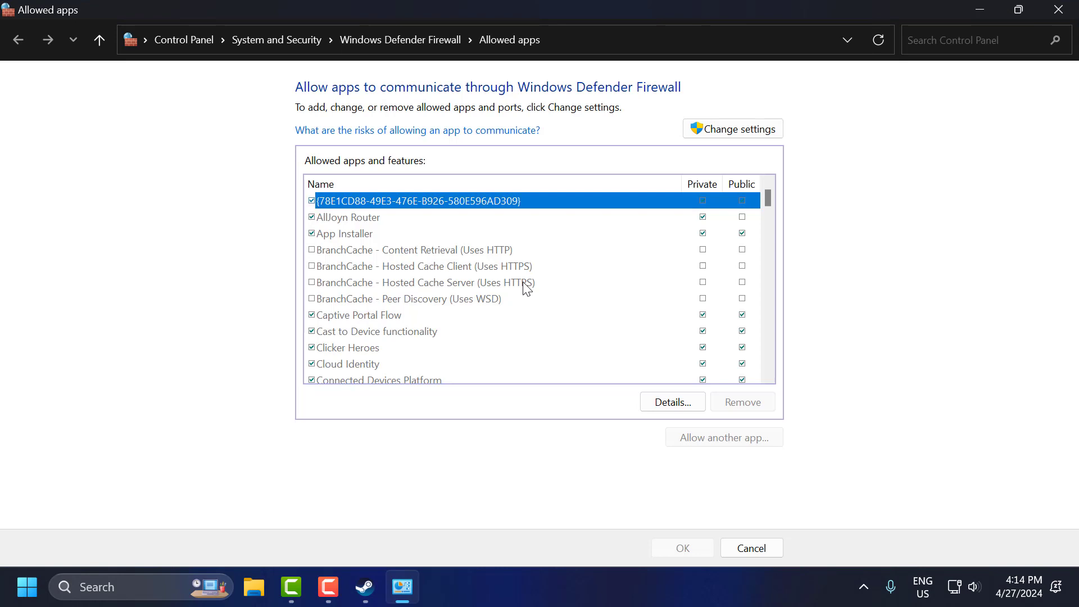
# Step: Unlock the allowed apps list with Change settings and scroll past Connected Devices Platform
pyautogui.click(732, 131)
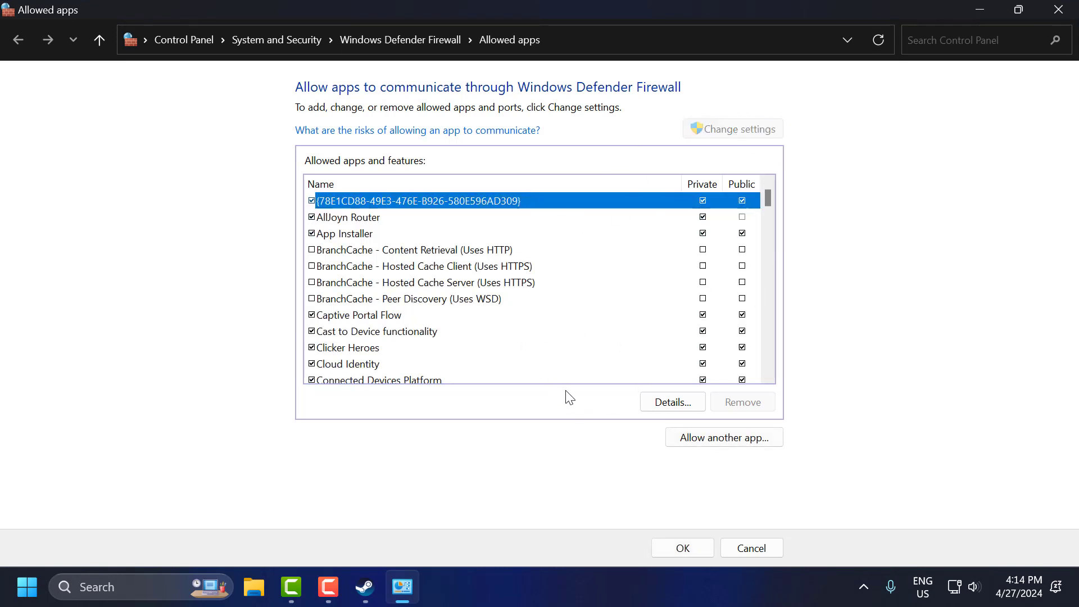
pyautogui.click(432, 283)
pyautogui.press('Down')
pyautogui.press('Down')
pyautogui.press('Down')
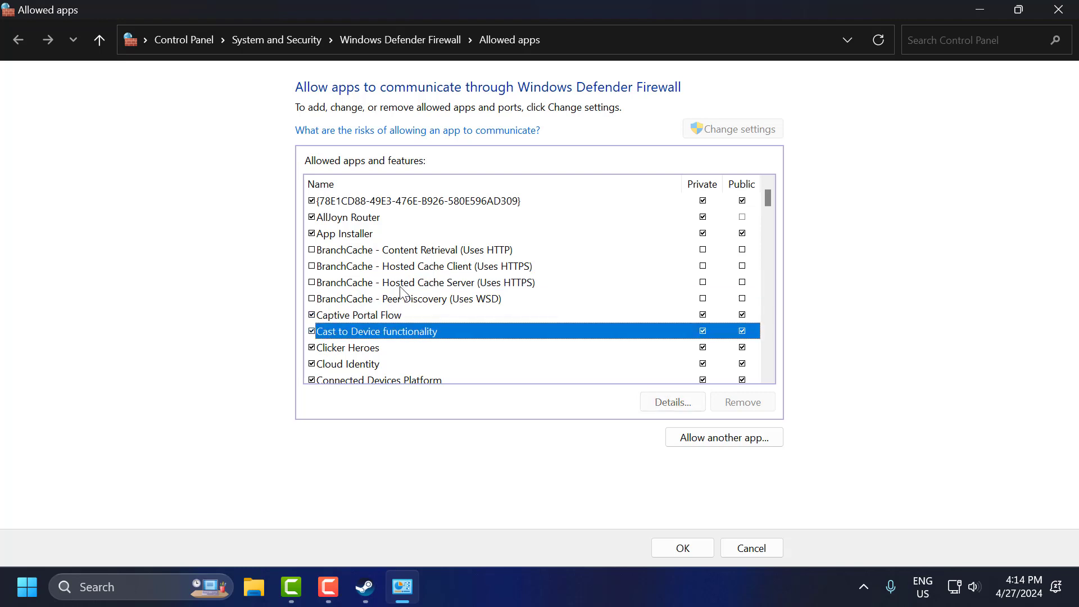
pyautogui.press('Down')
pyautogui.press('Down')
pyautogui.press('Down')
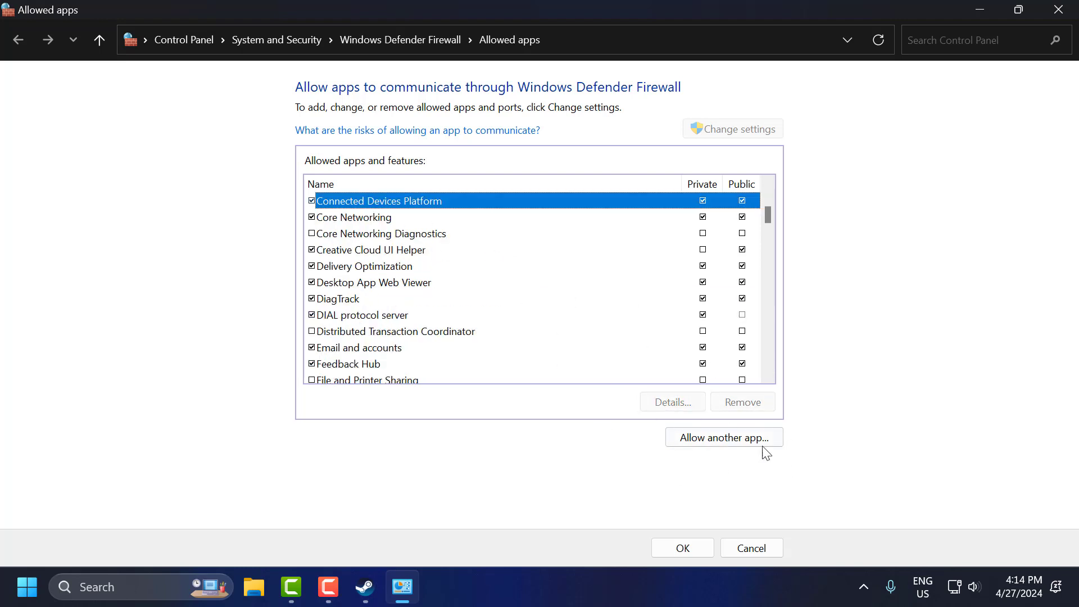
# Step: Start adding another app, browse to the C: drive, and enter Program Files (x86)
pyautogui.click(709, 440)
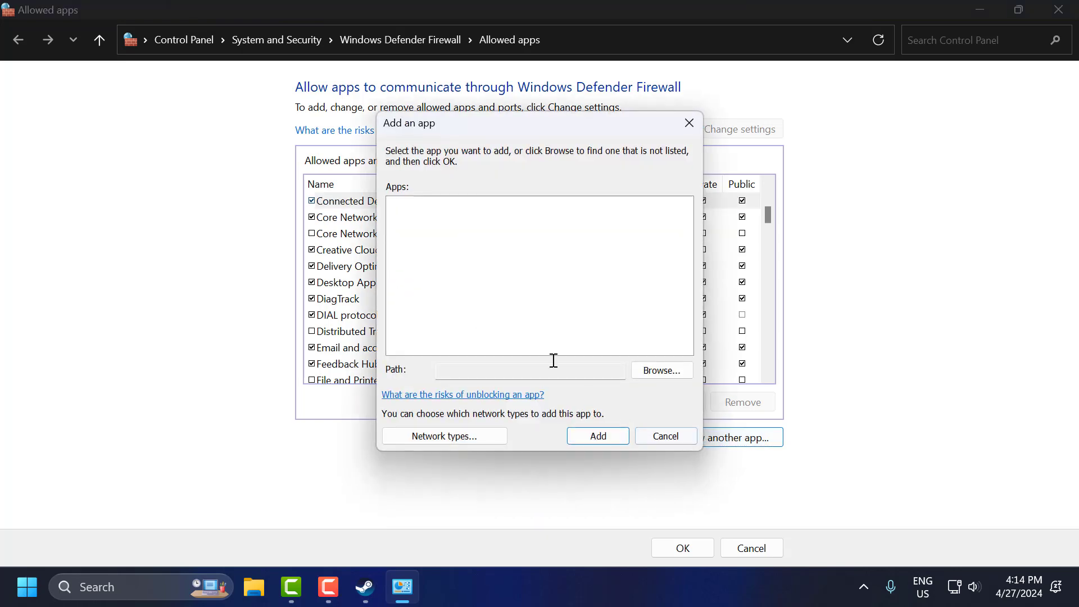
pyautogui.click(663, 372)
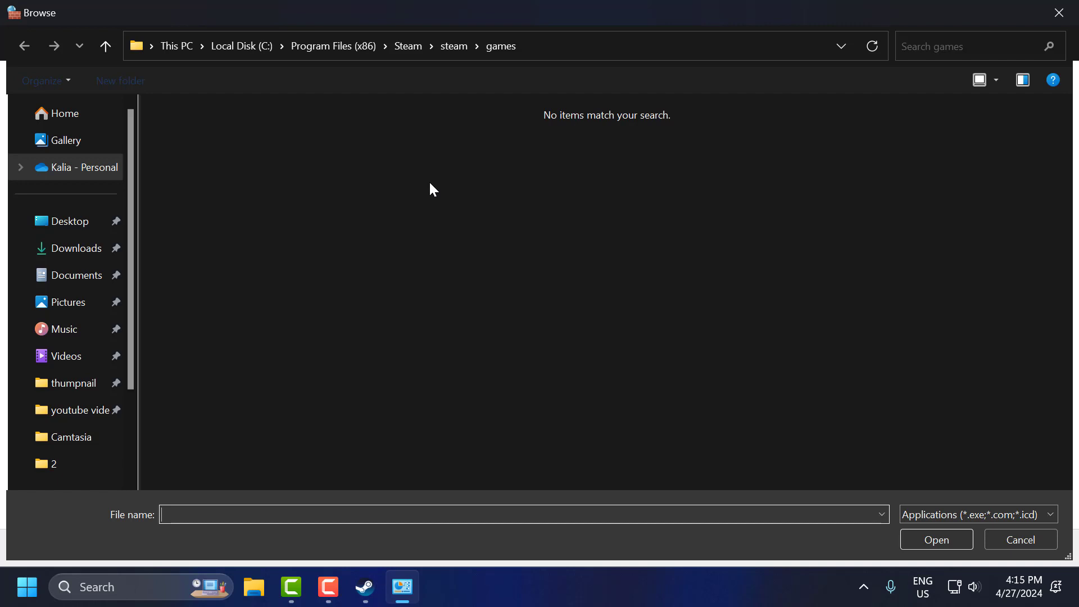
pyautogui.click(244, 48)
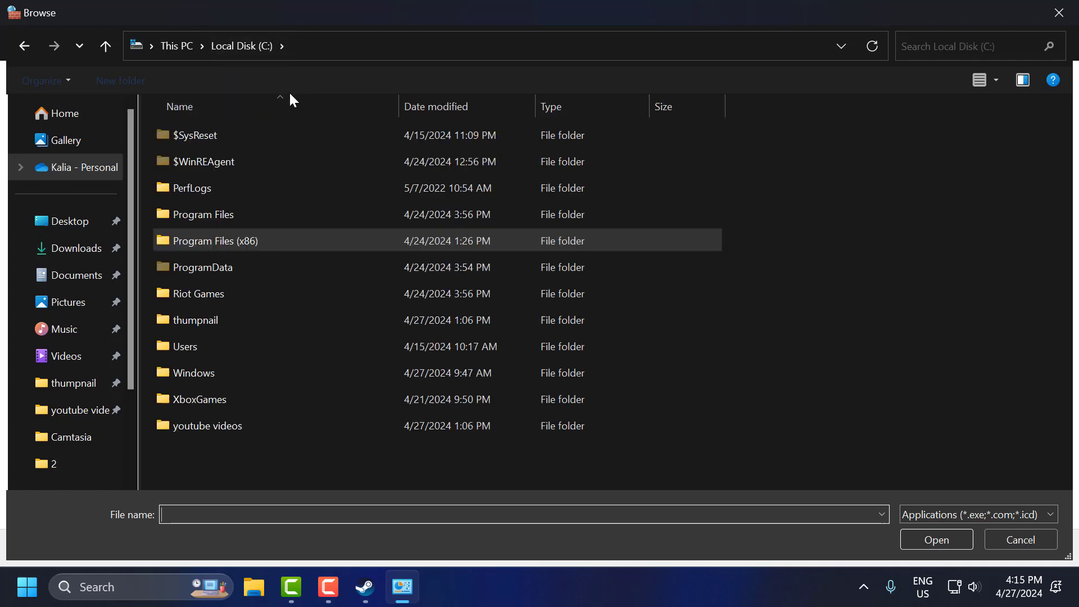
pyautogui.doubleClick(258, 240)
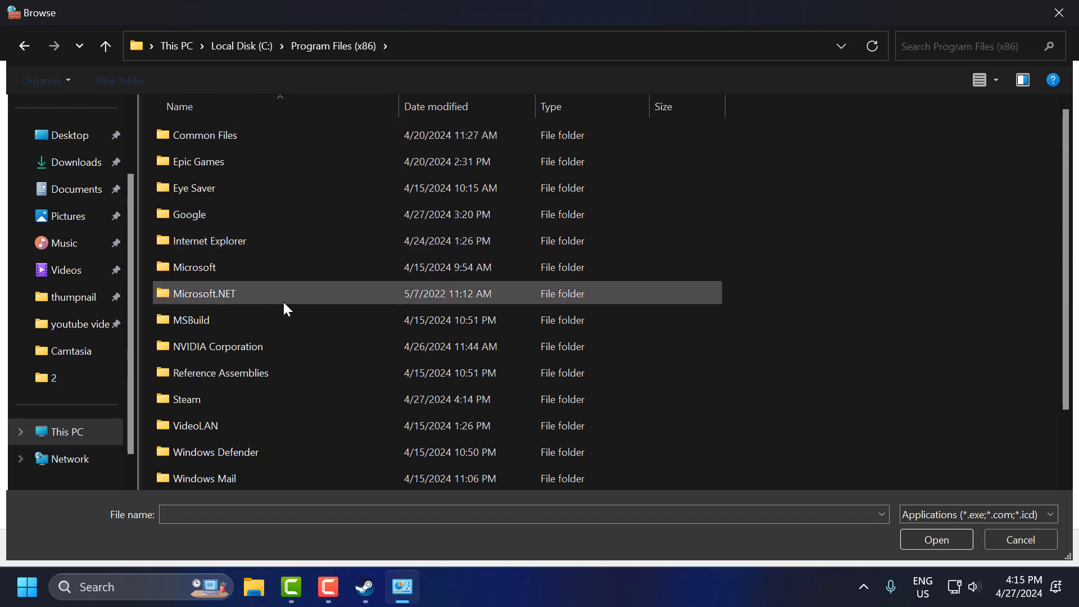
# Step: Navigate Steam > steamapps > common > Clicker Heroes and select Clicker Heroes.exe
pyautogui.click(297, 288)
pyautogui.press('s')
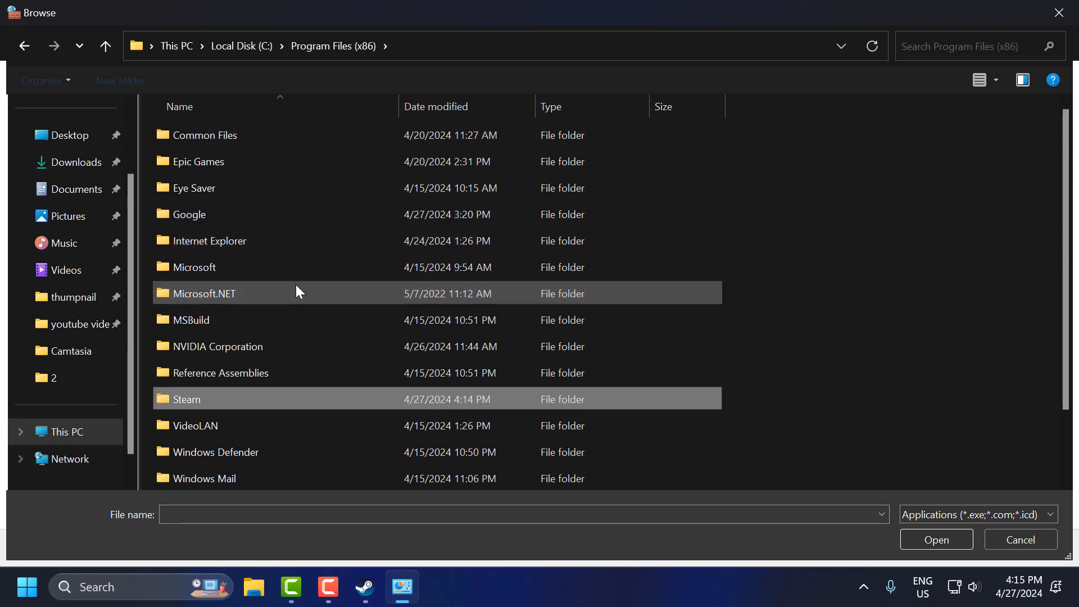
pyautogui.doubleClick(263, 392)
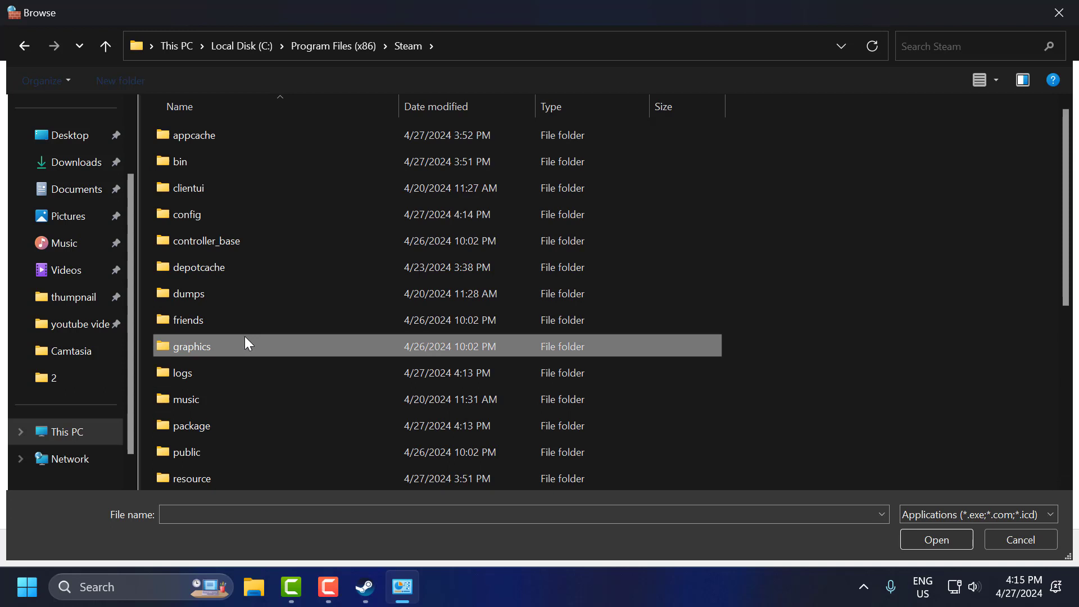
pyautogui.scroll(-4, 244, 336)
pyautogui.doubleClick(226, 215)
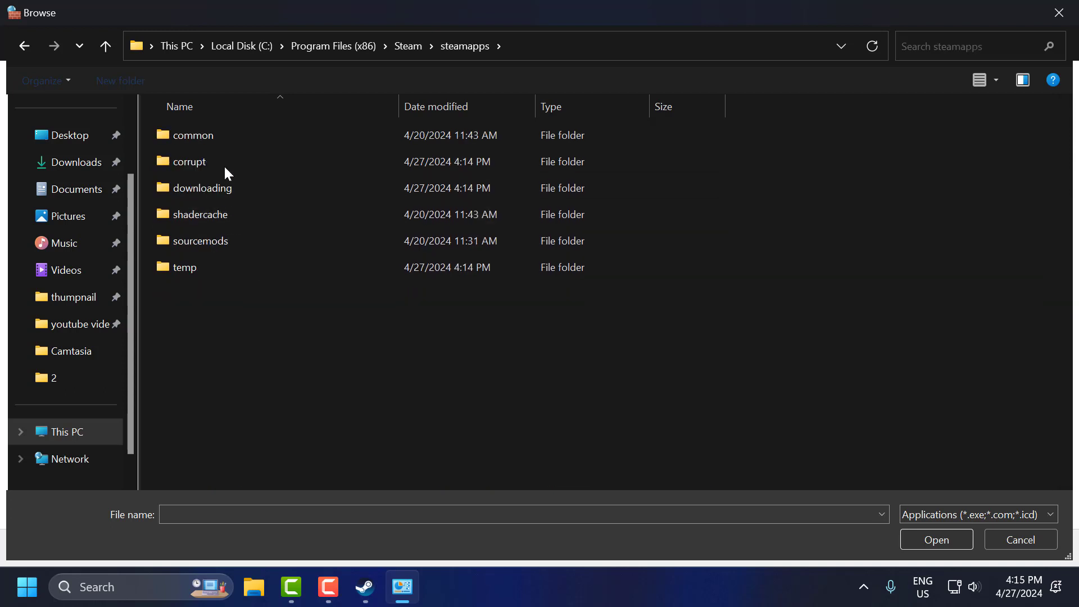
pyautogui.doubleClick(202, 136)
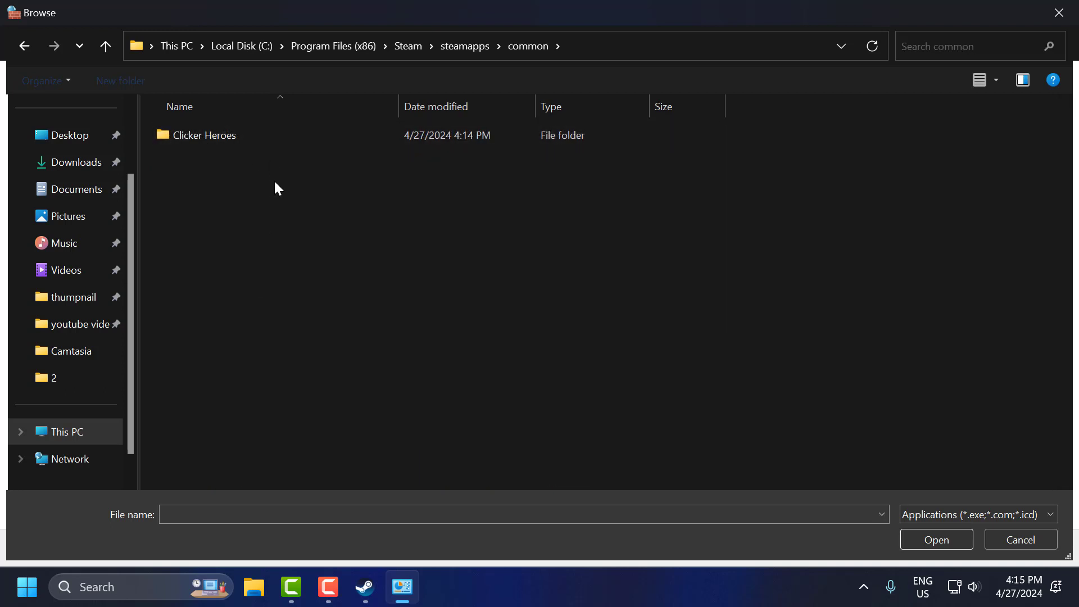
pyautogui.doubleClick(197, 138)
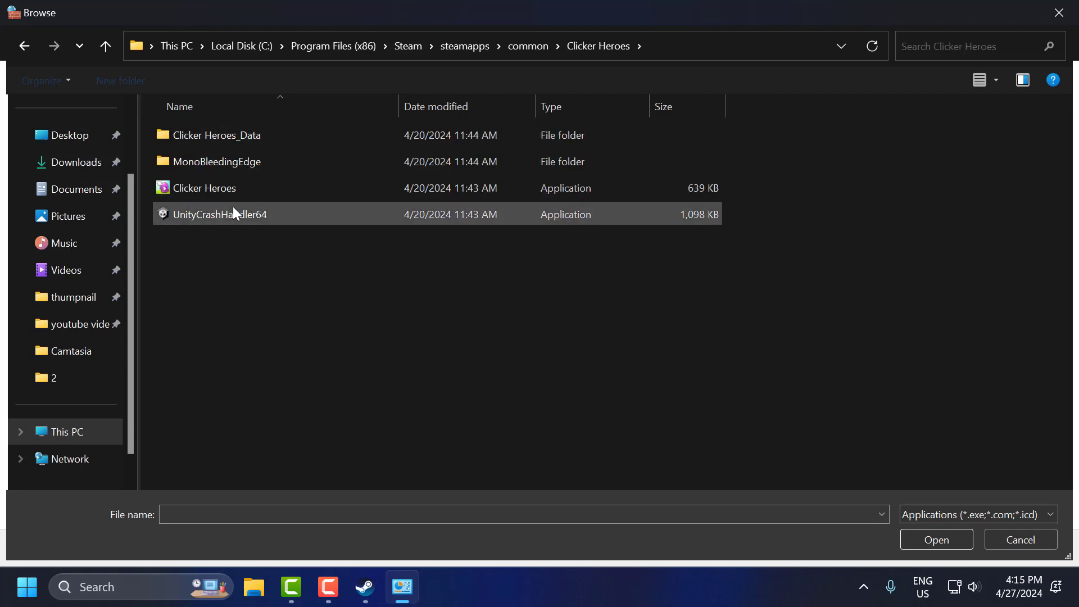
pyautogui.click(178, 191)
# Step: Try adding Clicker Heroes, cancel after the already-an-exception error, and check its Private/Public access
pyautogui.click(943, 548)
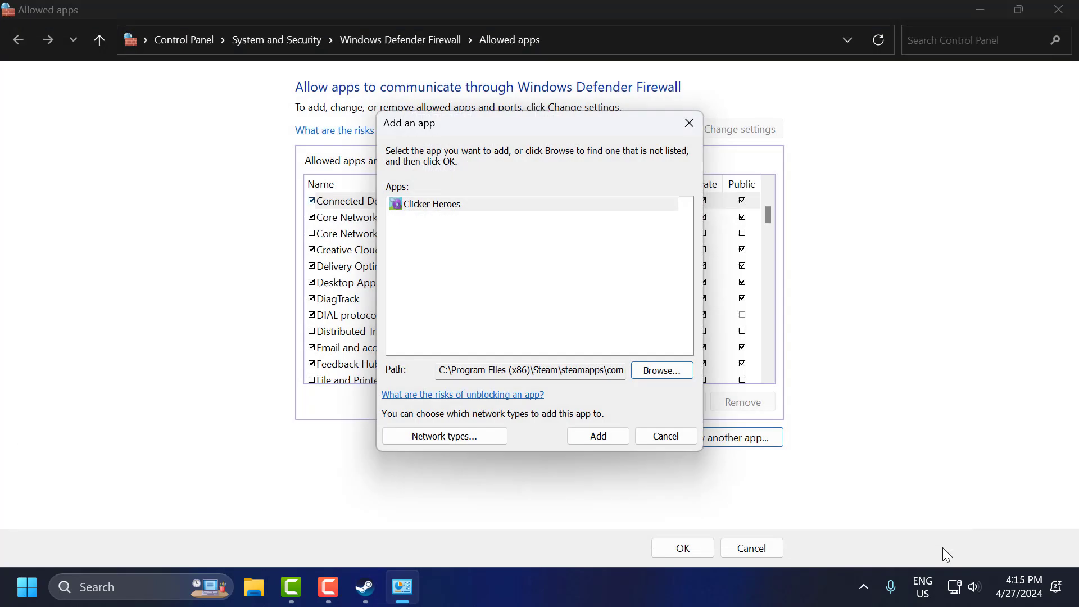
pyautogui.click(594, 434)
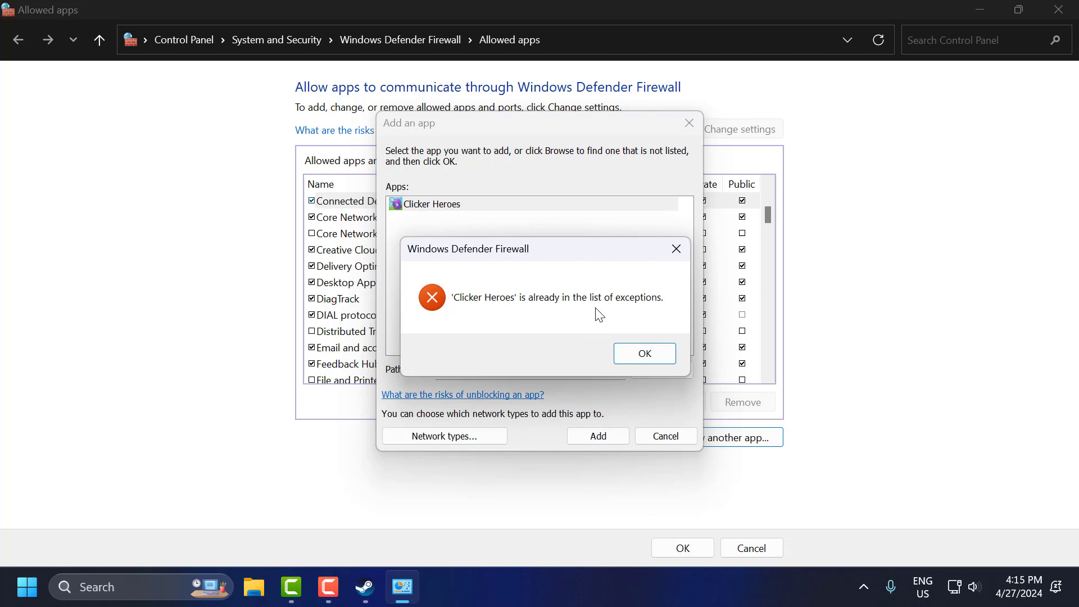
pyautogui.click(650, 357)
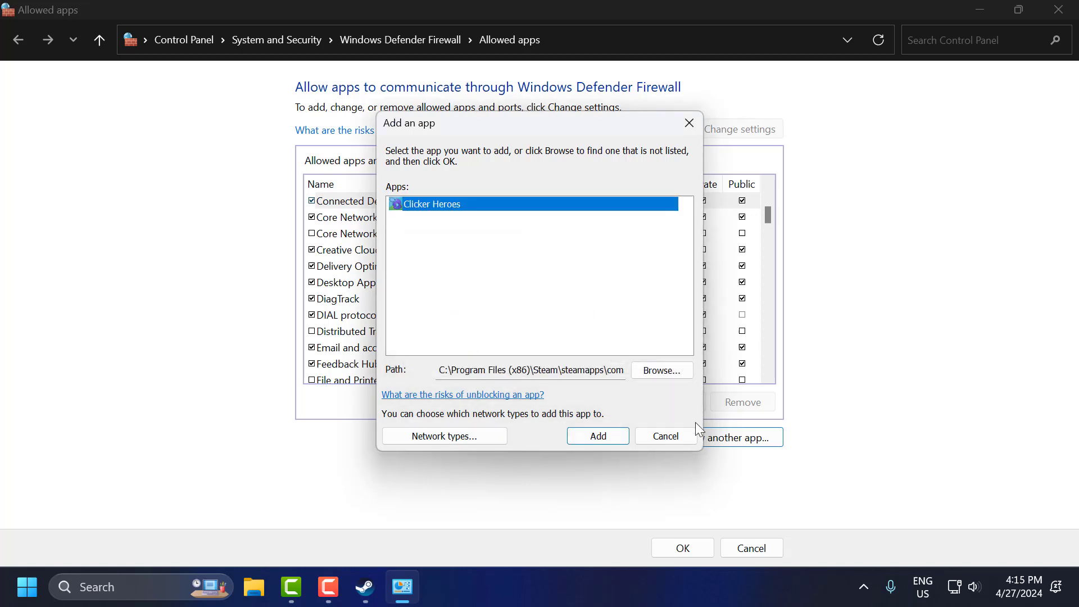
pyautogui.click(666, 436)
pyautogui.click(378, 250)
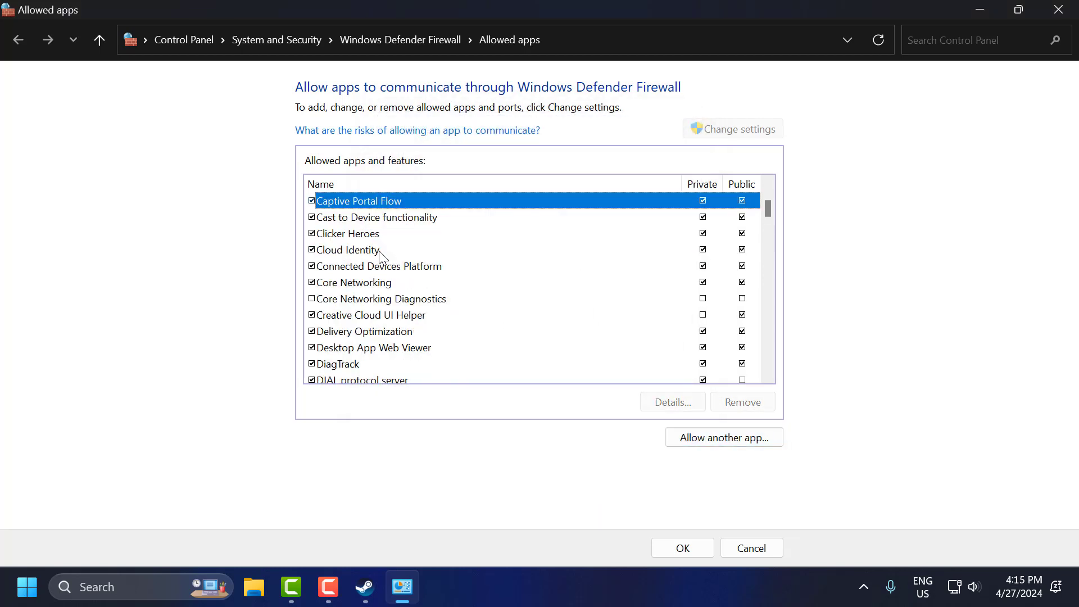
pyautogui.click(355, 237)
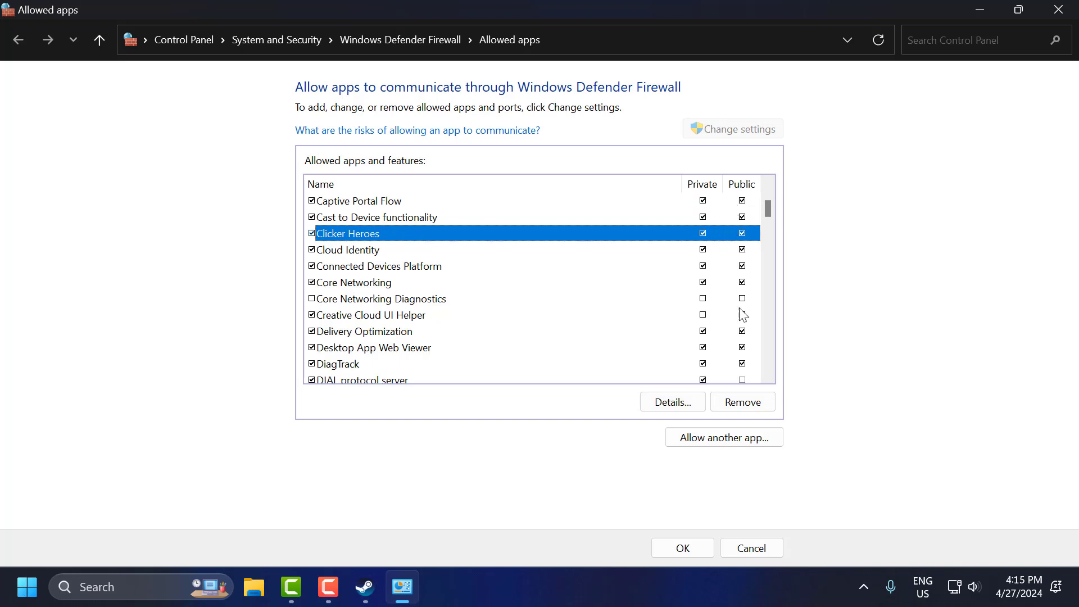
pyautogui.click(696, 549)
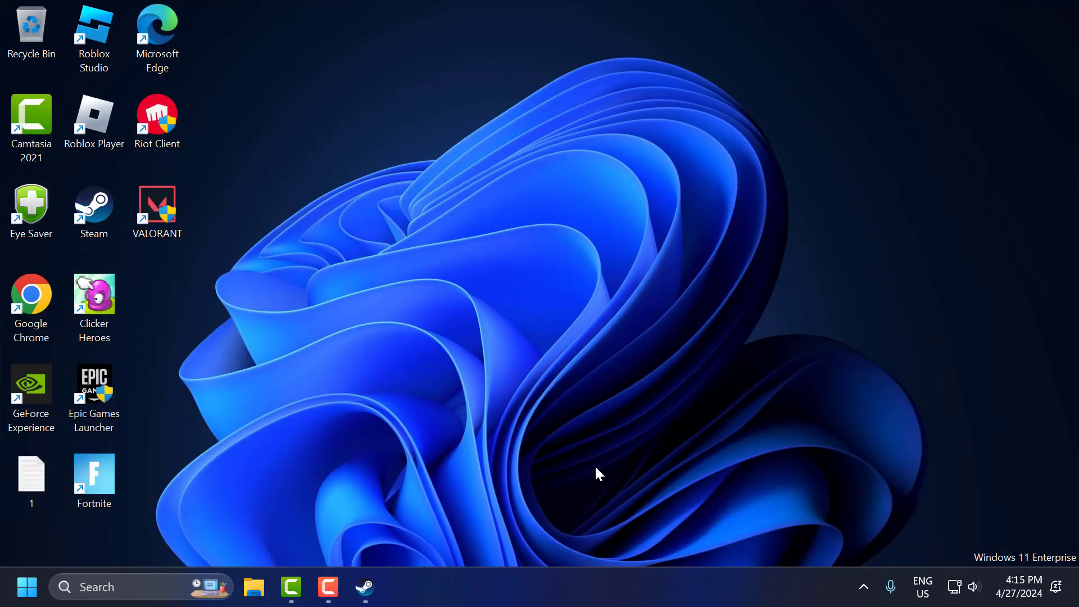